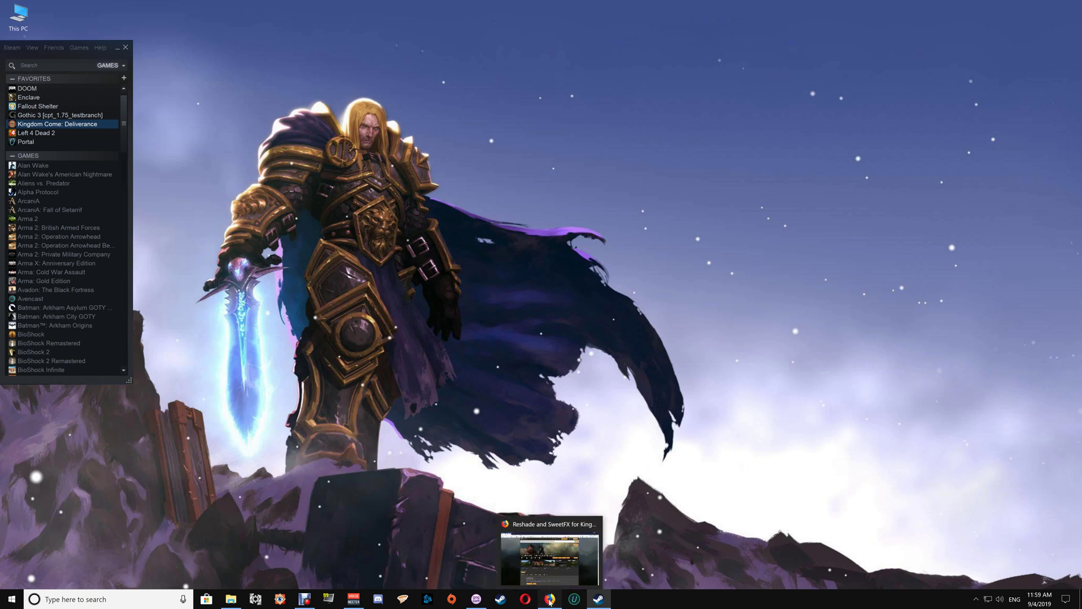
Step: In Firefox, view the mod's Files tab and open the downloaded ReShade .rar archive in WinRAR
click(550, 599)
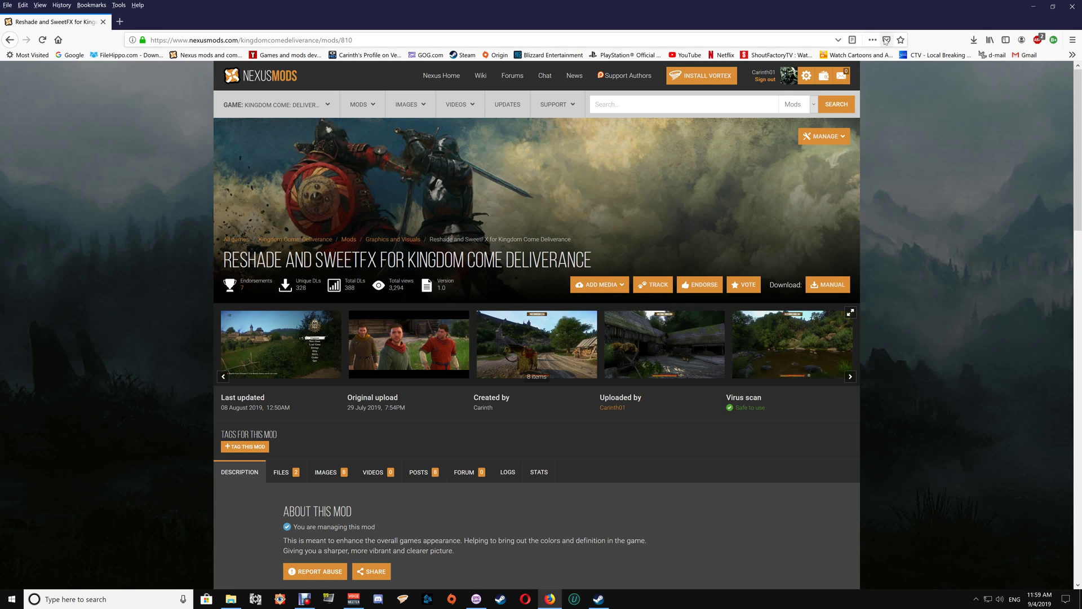
click(280, 472)
scroll(512, 389, down, 5)
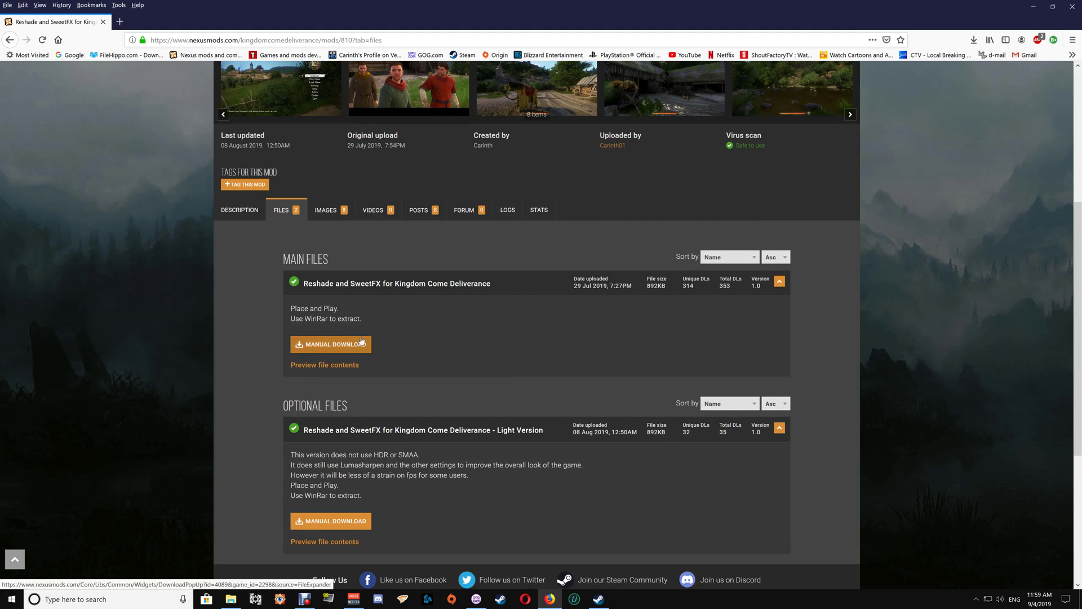
scroll(743, 184, up, 5)
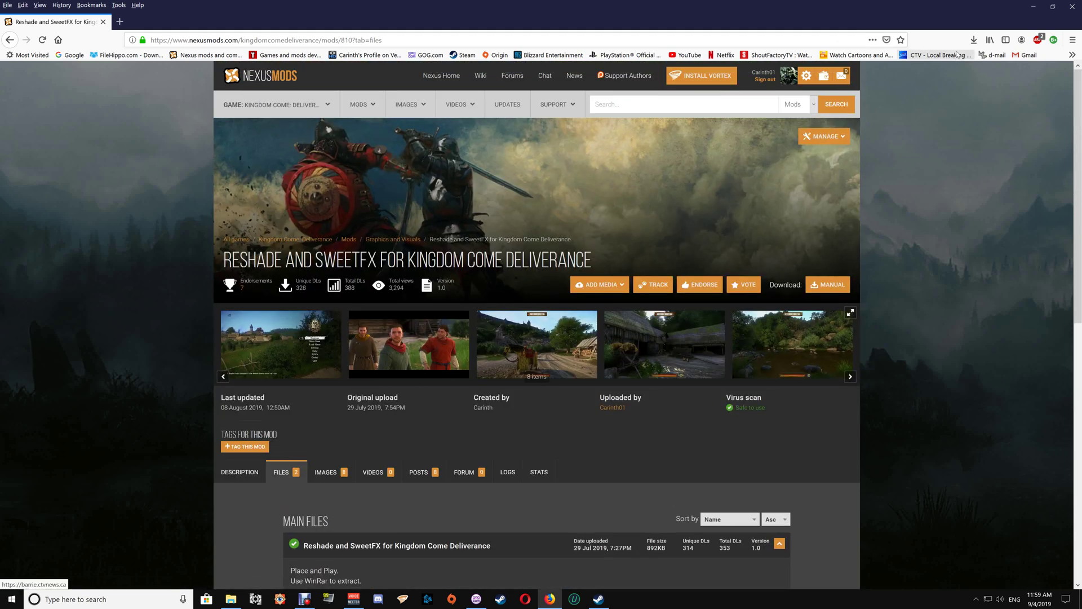
click(972, 40)
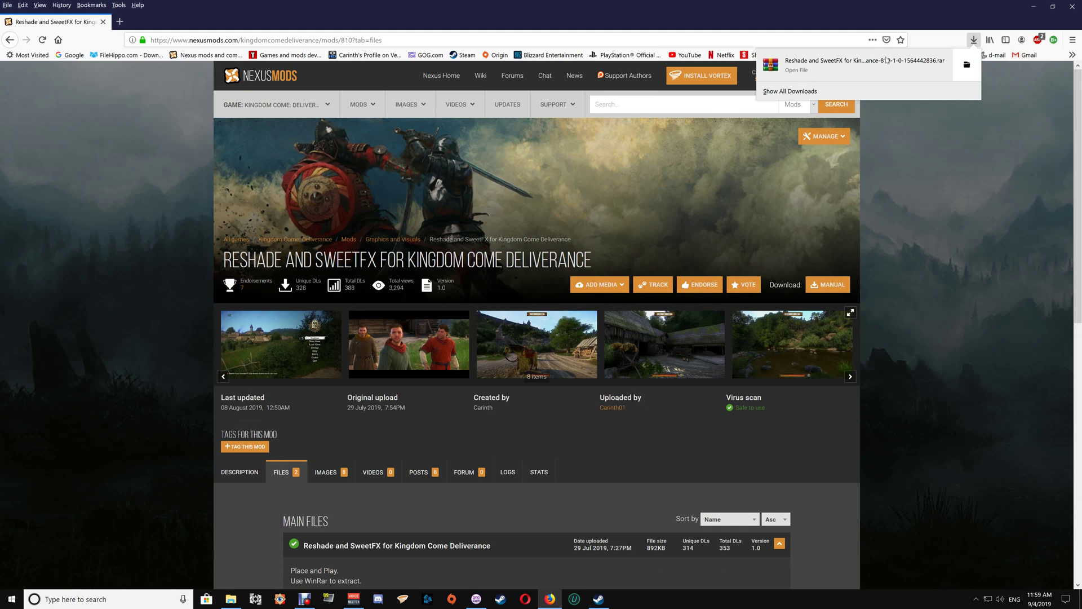
click(836, 68)
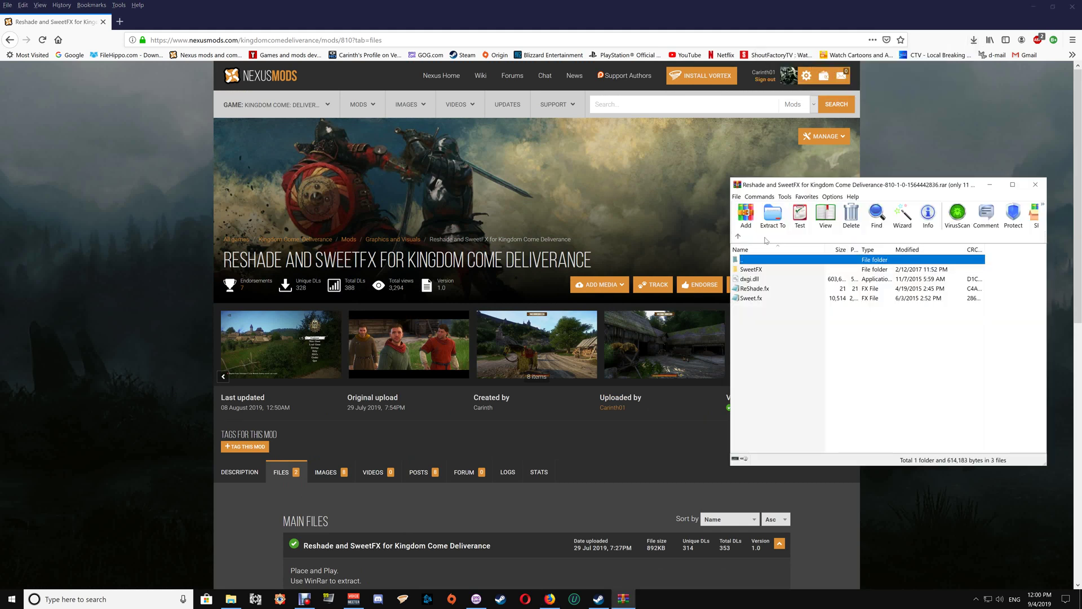
Step: Read the install notes on the mod's Description tab, then minimize Firefox
click(240, 472)
scroll(451, 425, down, 8)
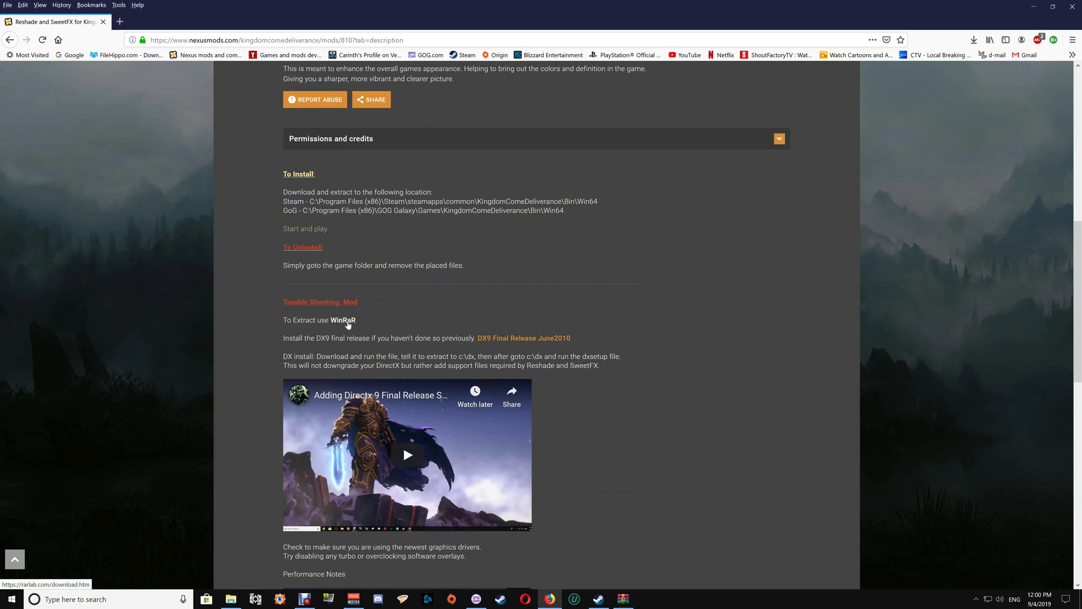
scroll(582, 268, up, 8)
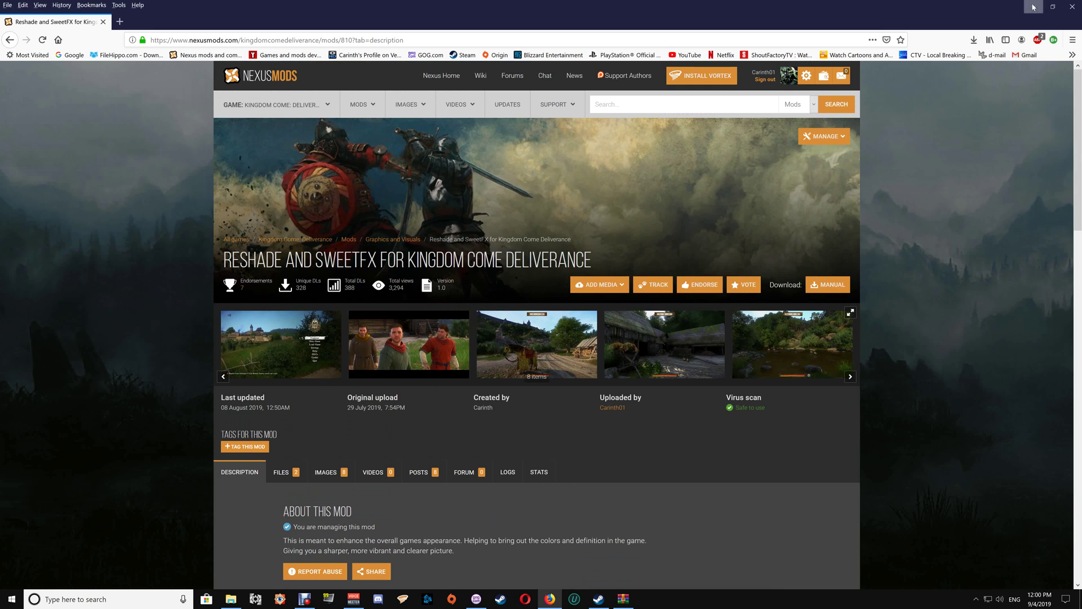
click(1033, 7)
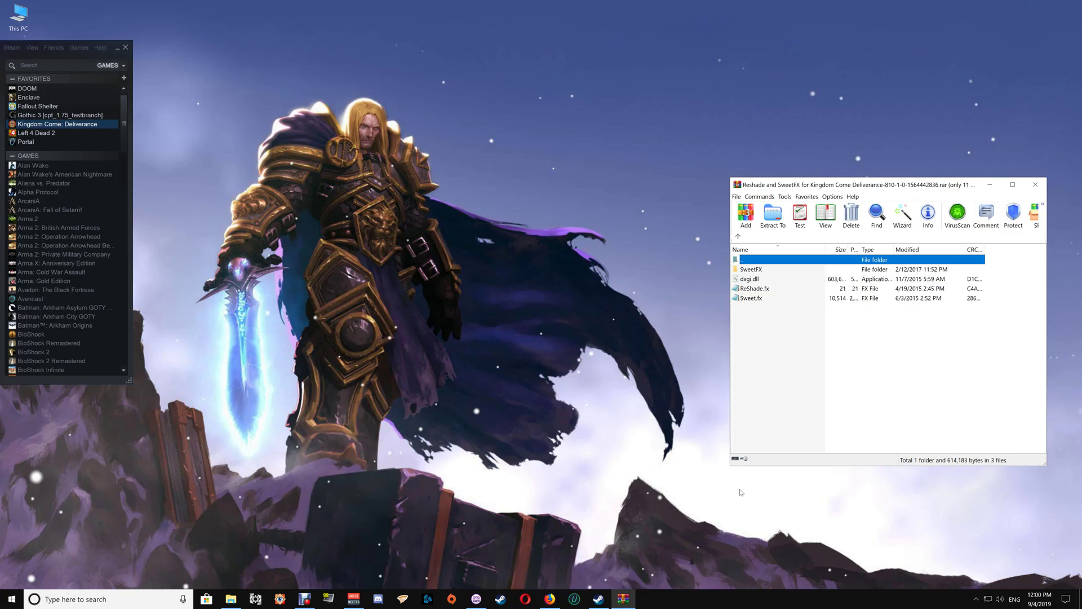
Step: Open Kingdom Come: Deliverance's install folder via Steam Properties > Local Files, then switch to GOG Galaxy
right_click(83, 127)
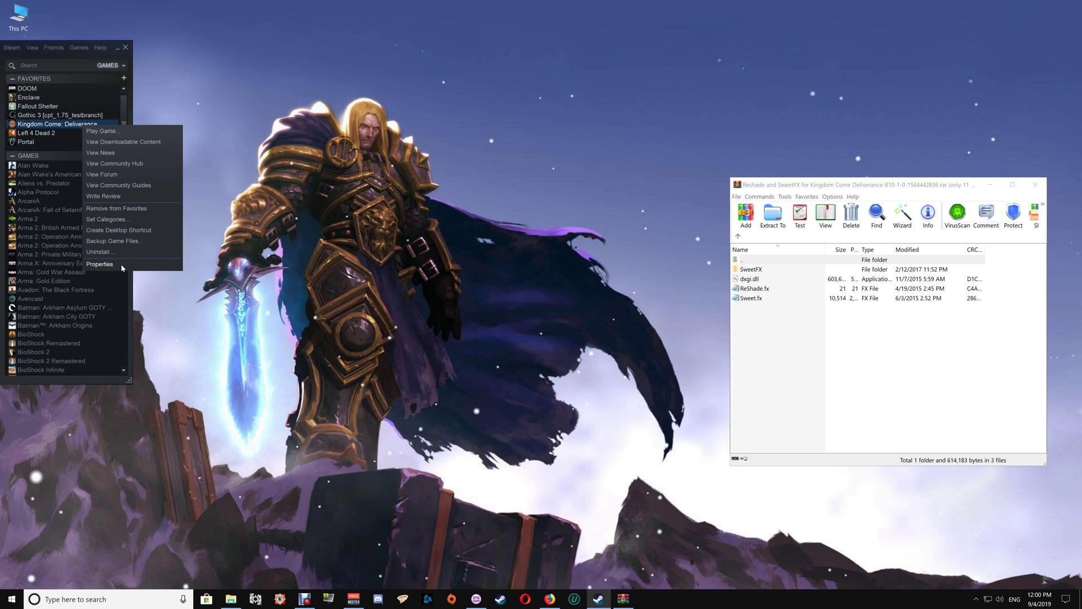
right_click(72, 125)
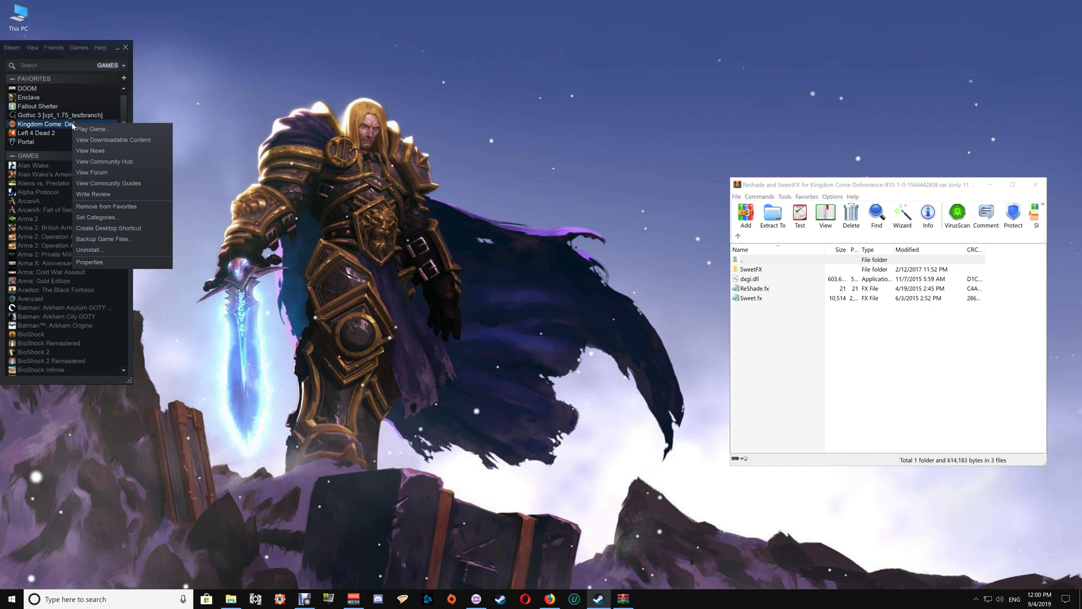
click(92, 262)
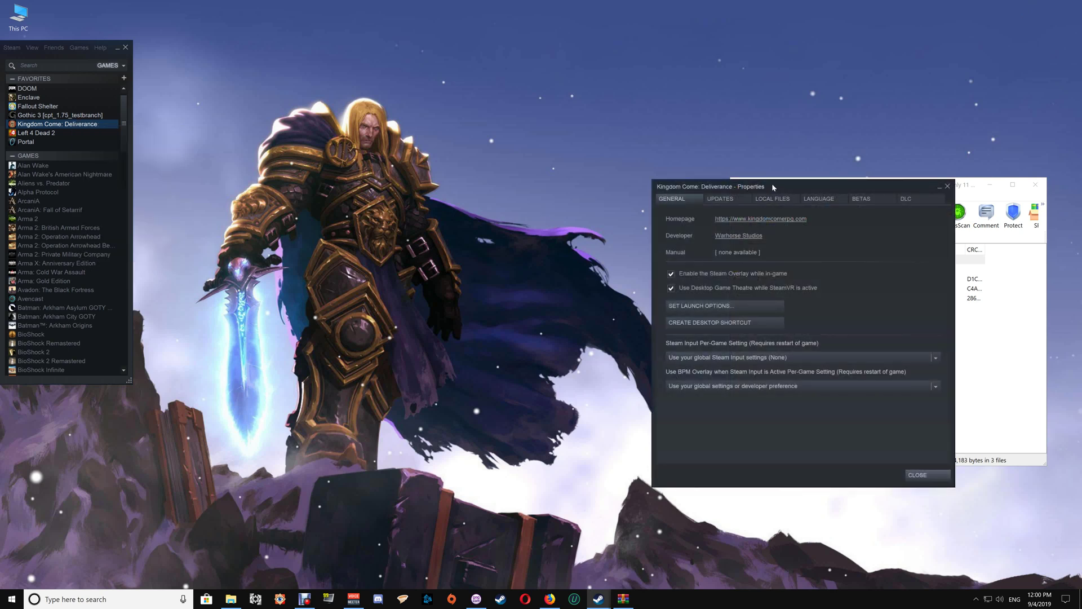
click(768, 199)
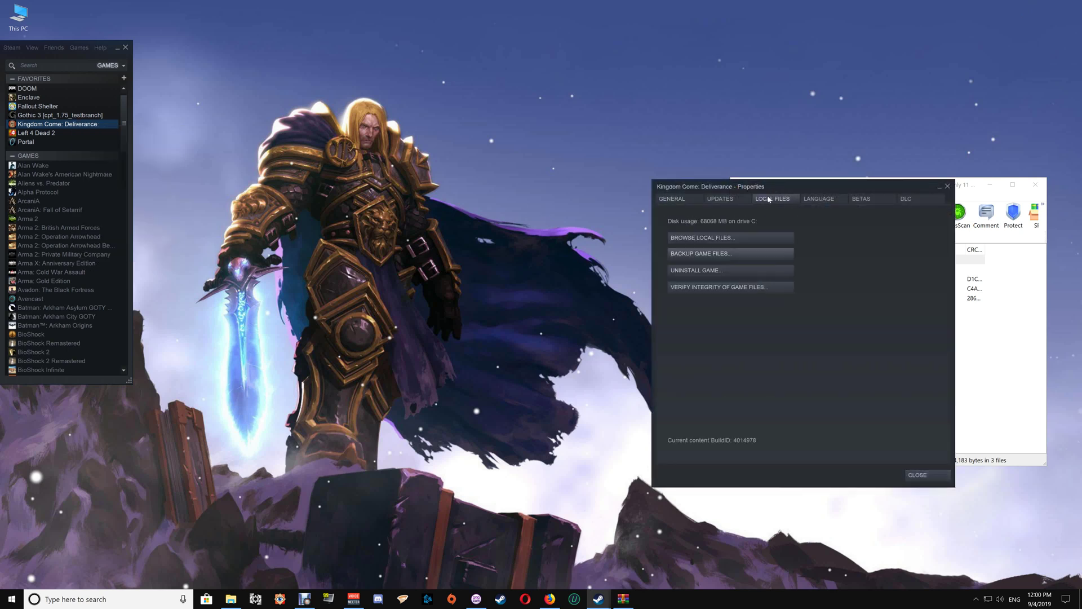
click(699, 238)
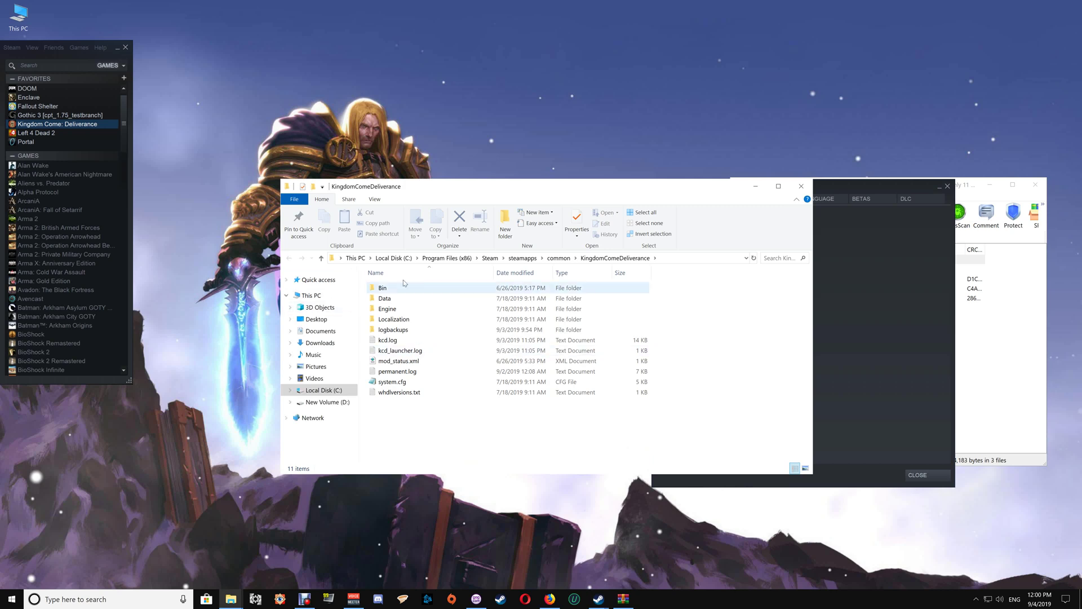
click(945, 238)
click(948, 186)
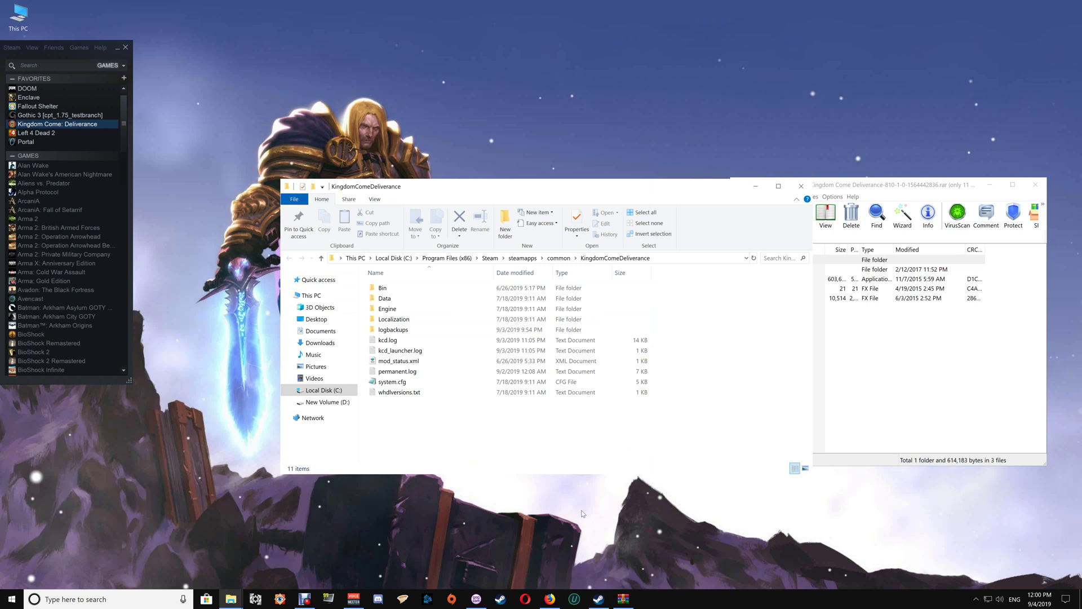
click(484, 604)
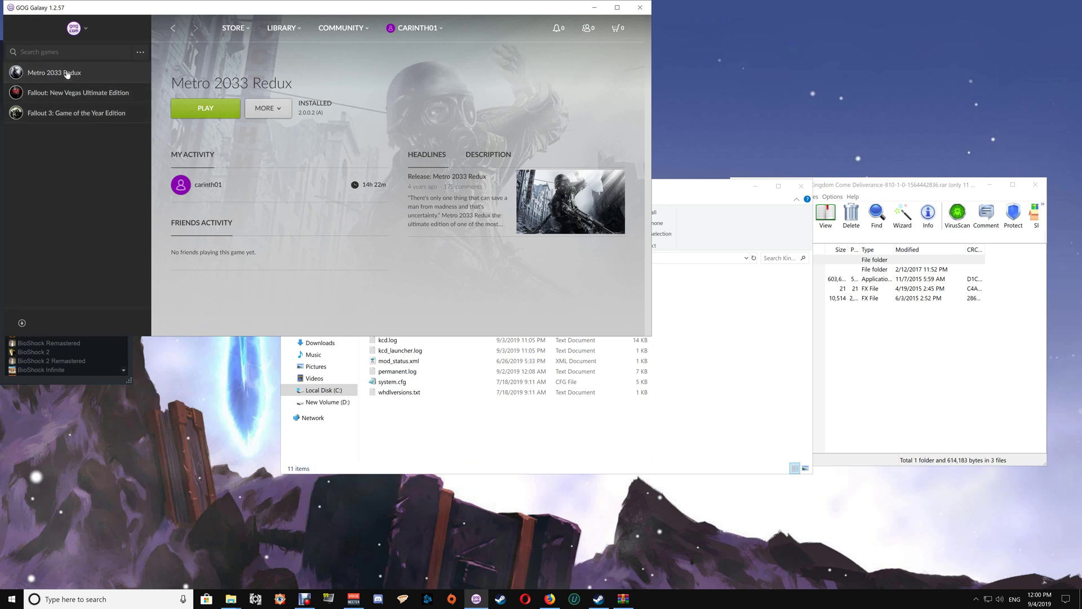
Step: Use GOG Galaxy's More > Manage installation > Show folder, then close the GOG Galaxy window
click(266, 107)
mouse_move(300, 183)
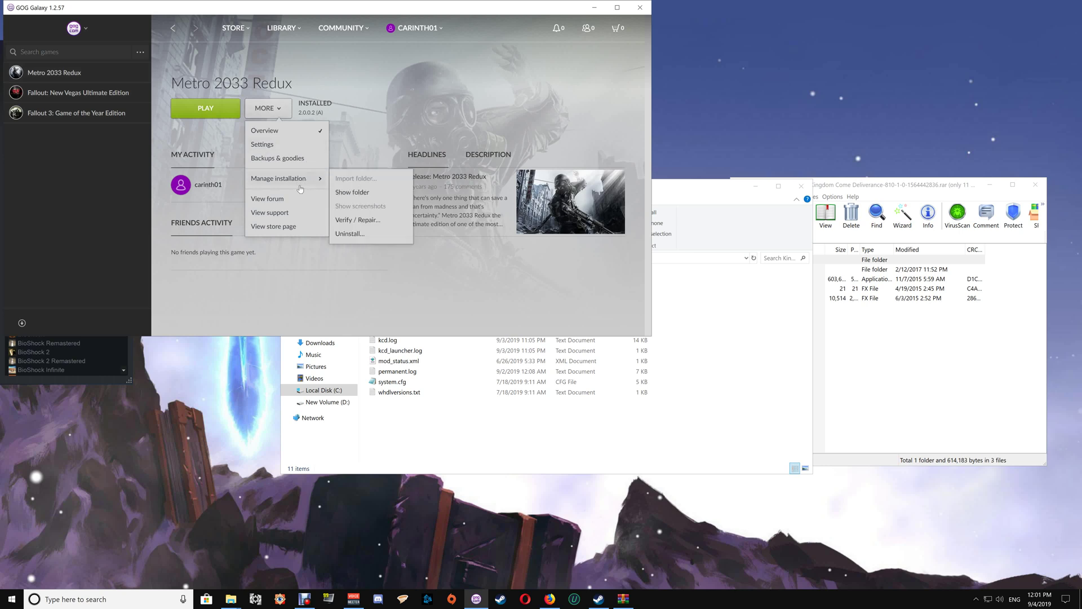
click(379, 193)
click(640, 7)
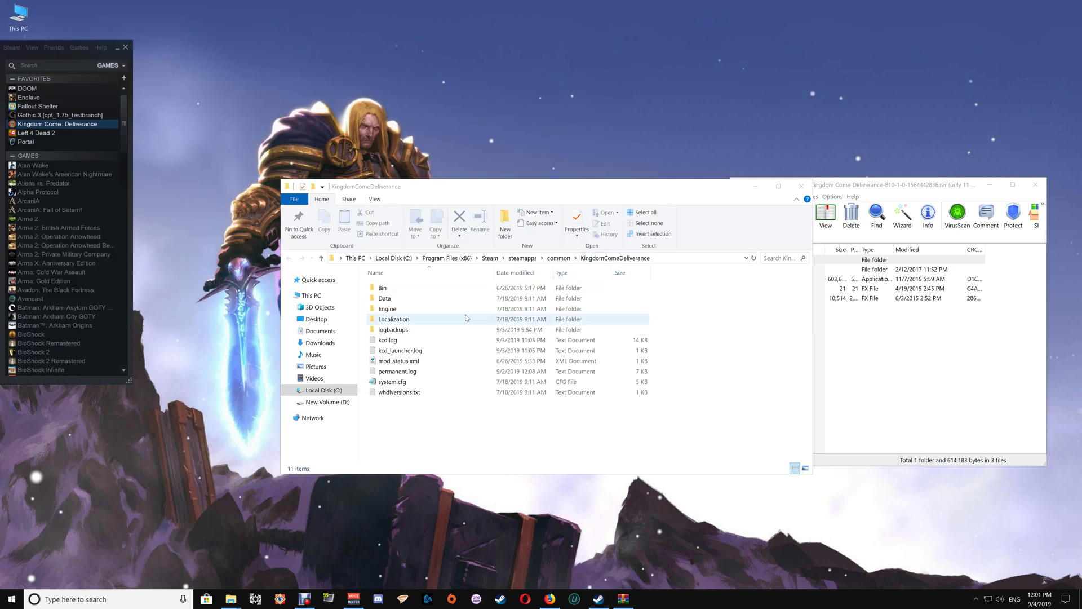
Step: Go into Bin\Win64 and drag SweetFX, dxgi.dll, ReShade.fx and Sweet.fx from the archive into it
double_click(383, 292)
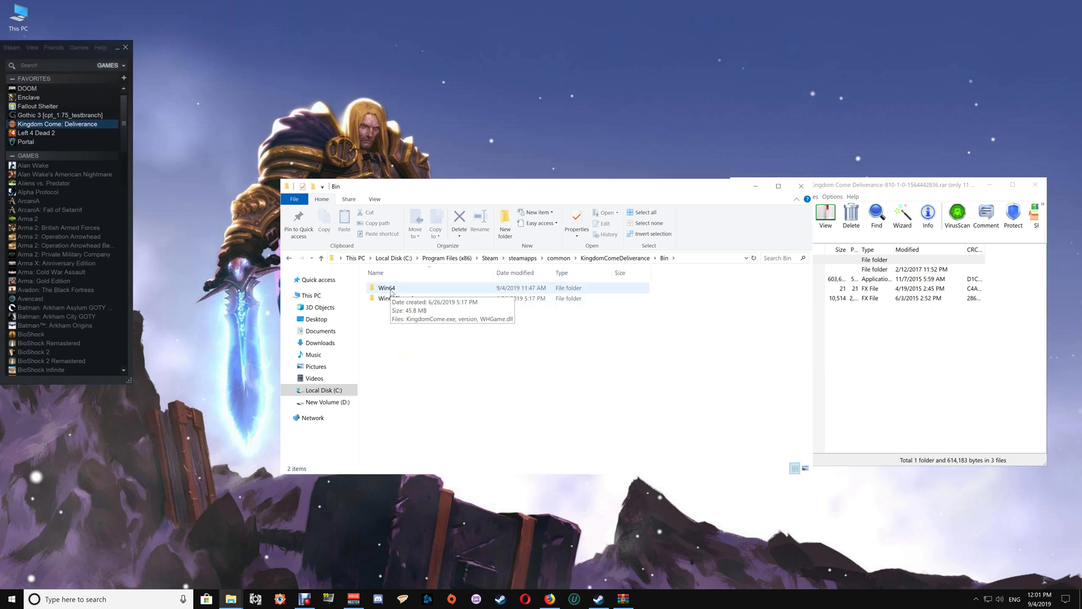
double_click(389, 291)
drag(553, 190, 423, 93)
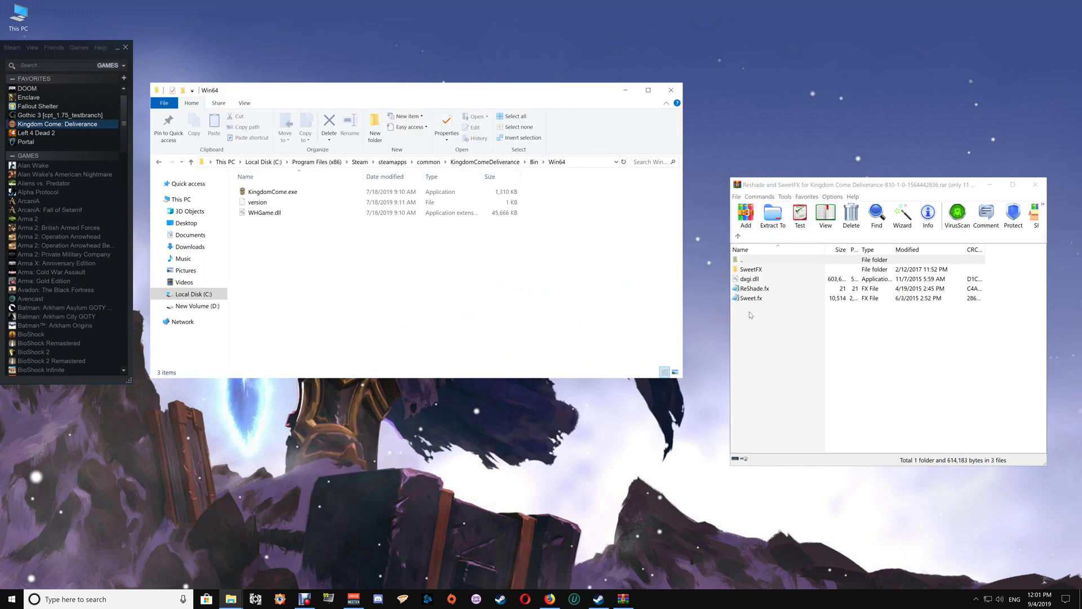
drag(754, 308, 439, 238)
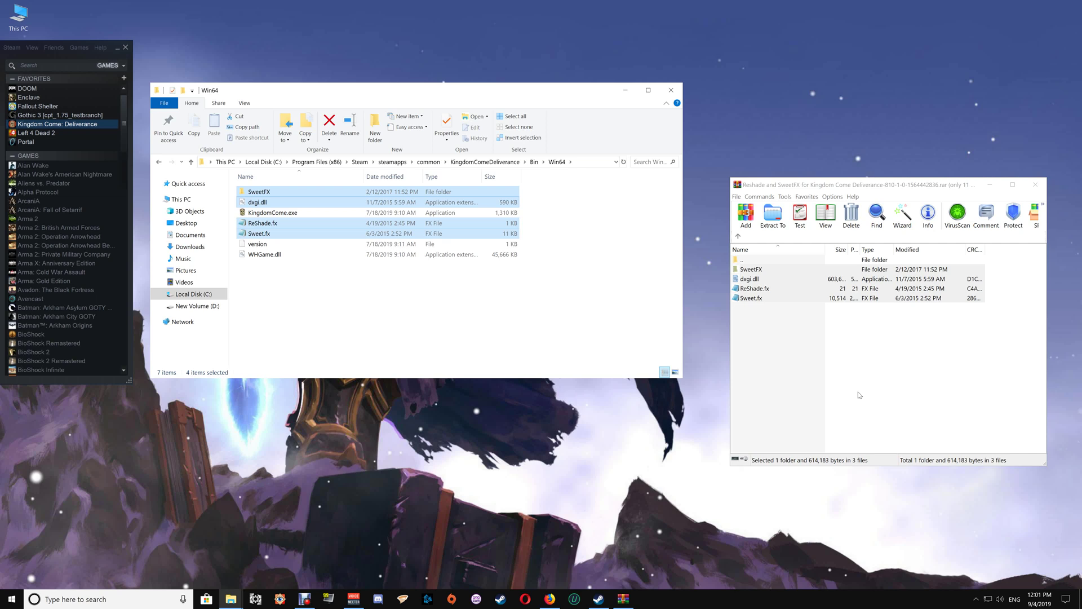
Step: Close WinRAR and select the SweetFX folder in Win64
click(1035, 184)
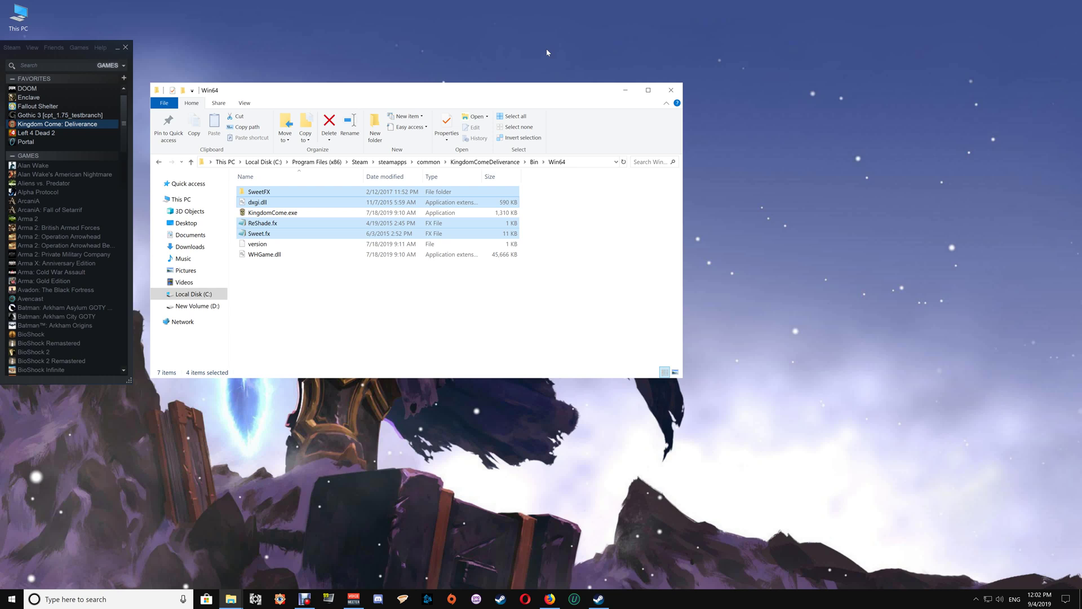
click(280, 193)
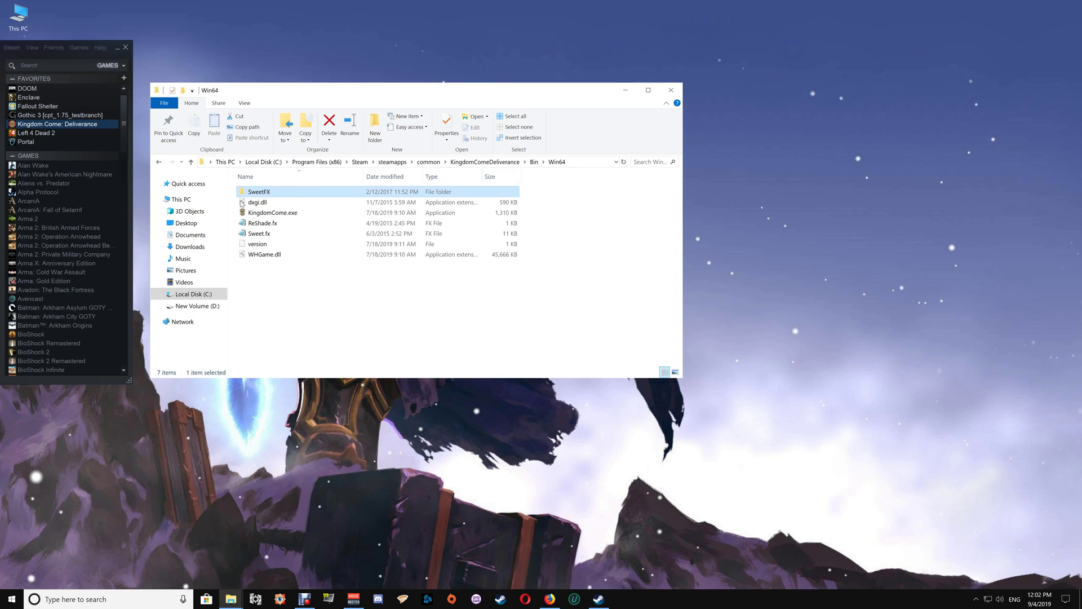
Step: View SweetFX\SweetFX_settings.txt maximized in Notepad, then close it
double_click(260, 193)
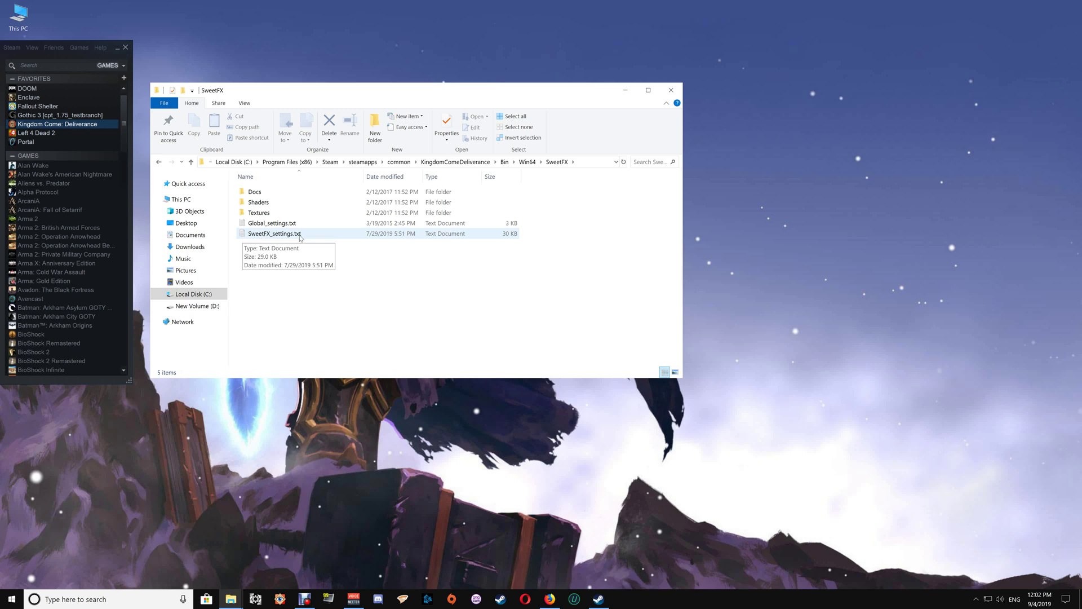
double_click(275, 235)
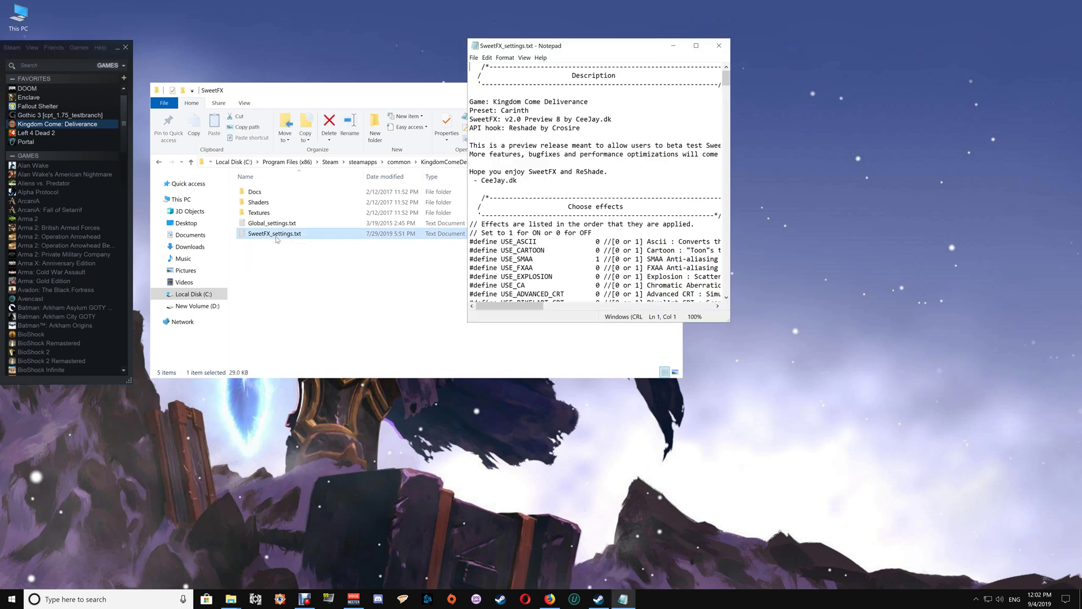
click(696, 46)
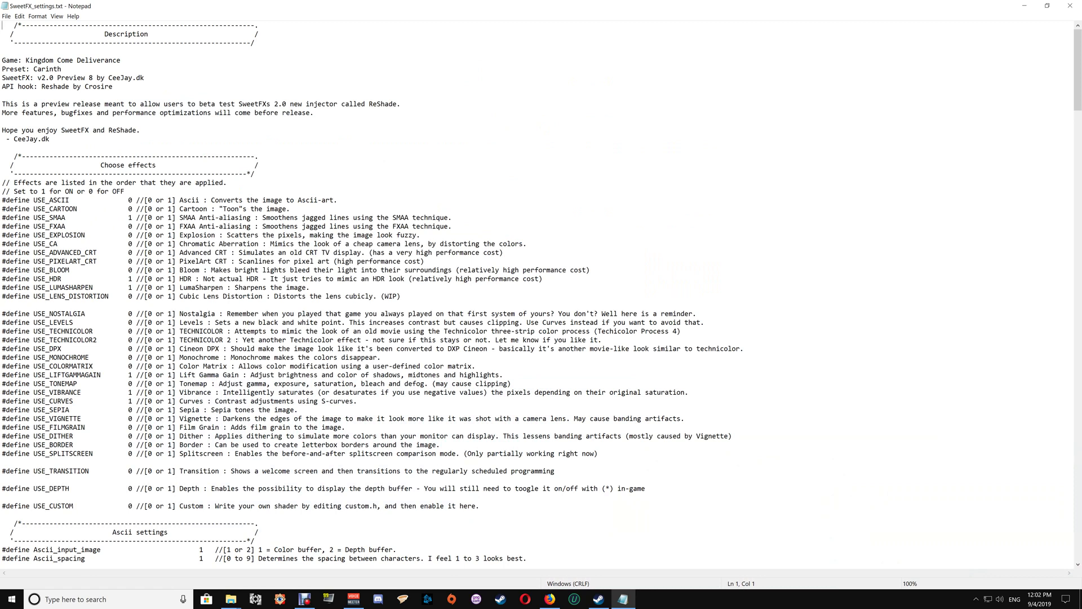
click(1071, 5)
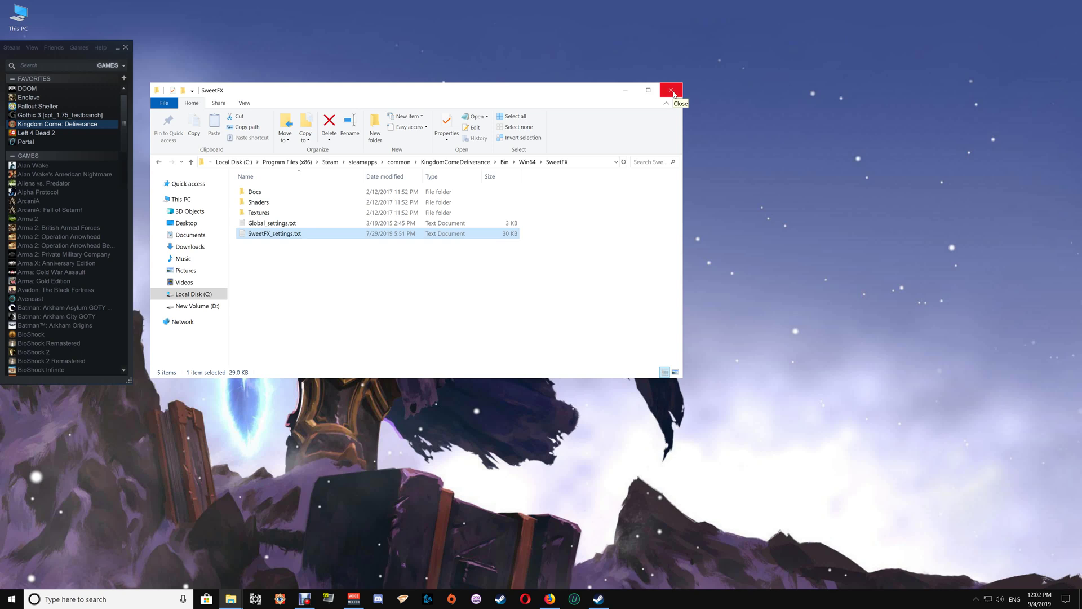
Step: Return to Win64 and select the SweetFX folder, dxgi.dll, ReShade.fx and Sweet.fx together
click(159, 162)
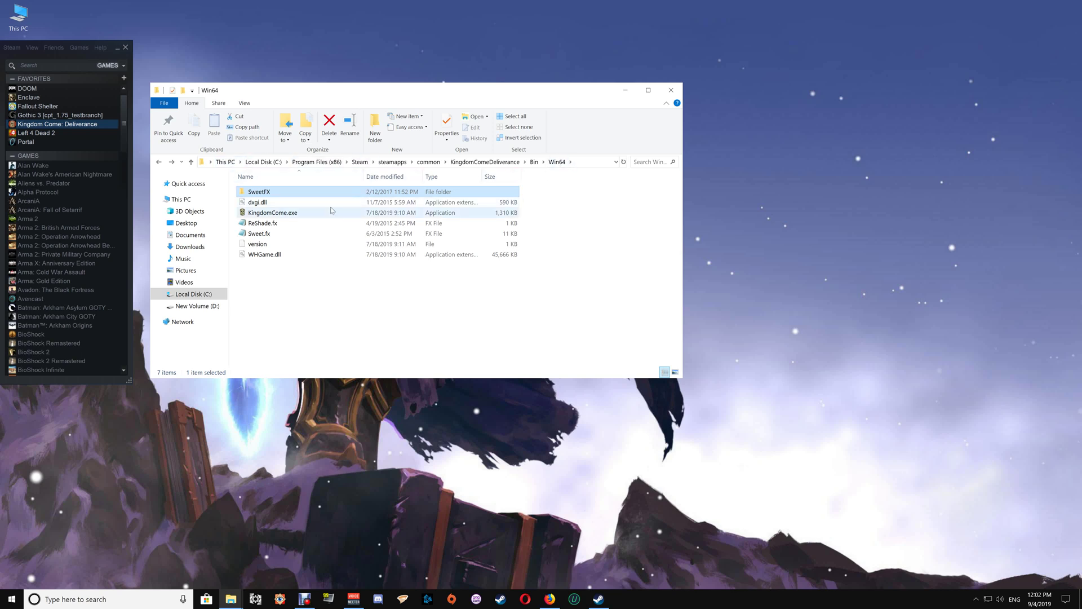
ctrl+click(268, 202)
ctrl+click(273, 224)
ctrl+click(271, 244)
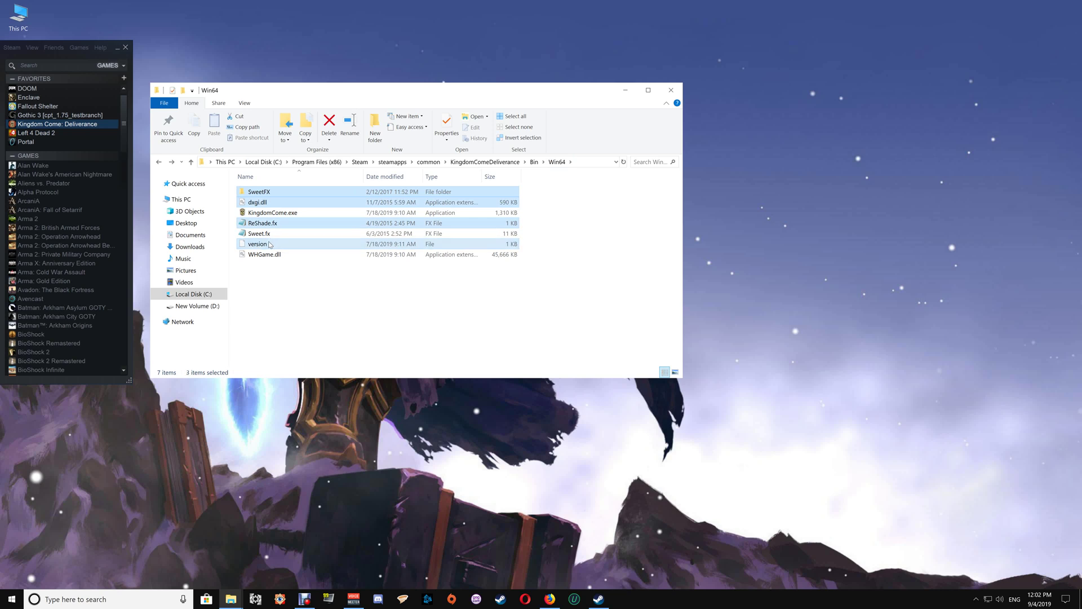
ctrl+click(271, 243)
ctrl+click(272, 233)
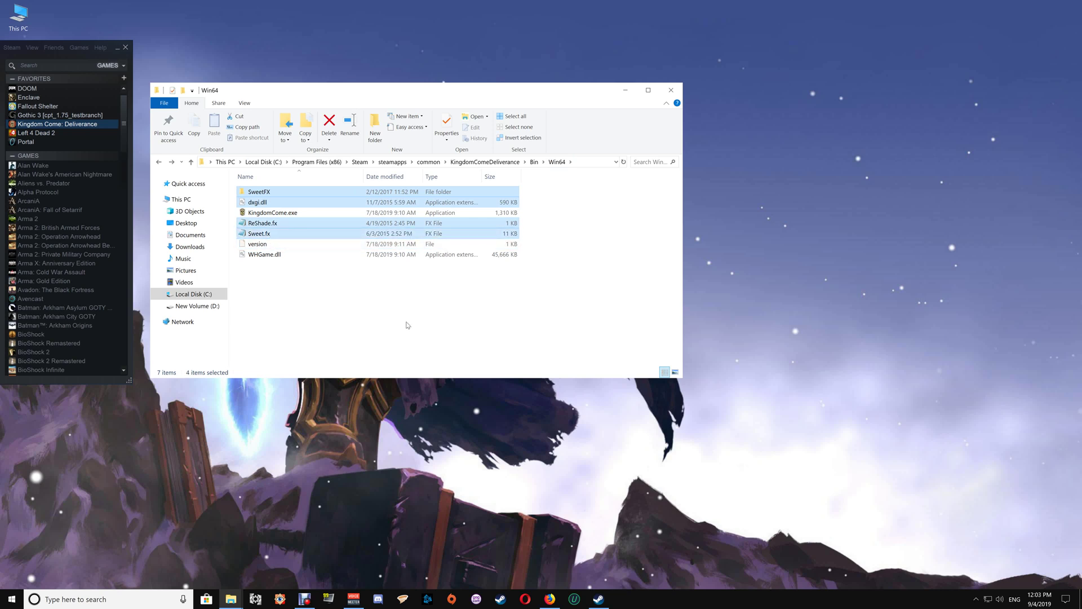
key(Delete)
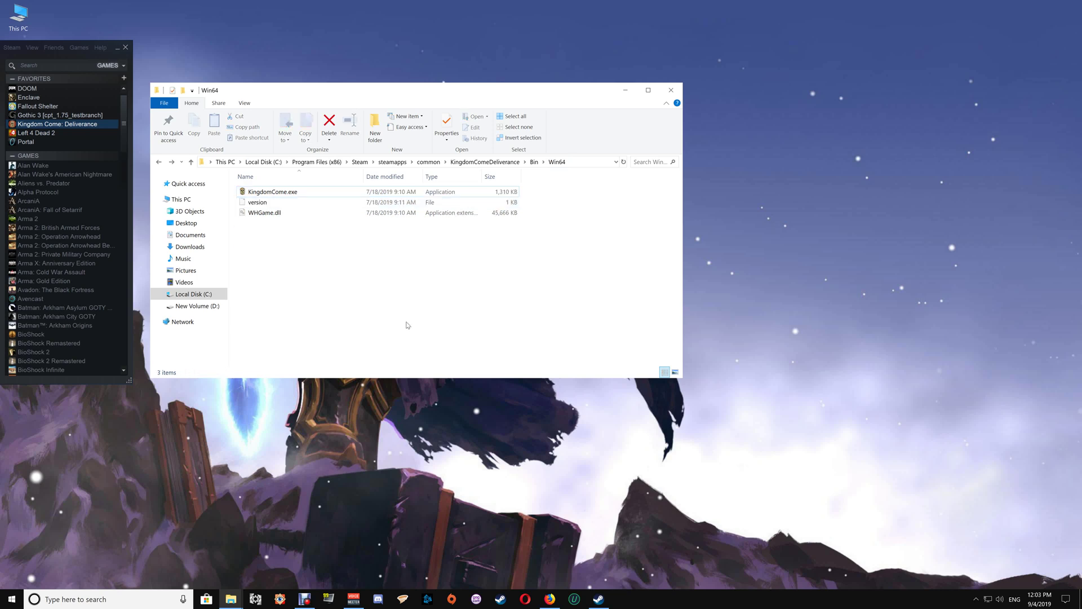